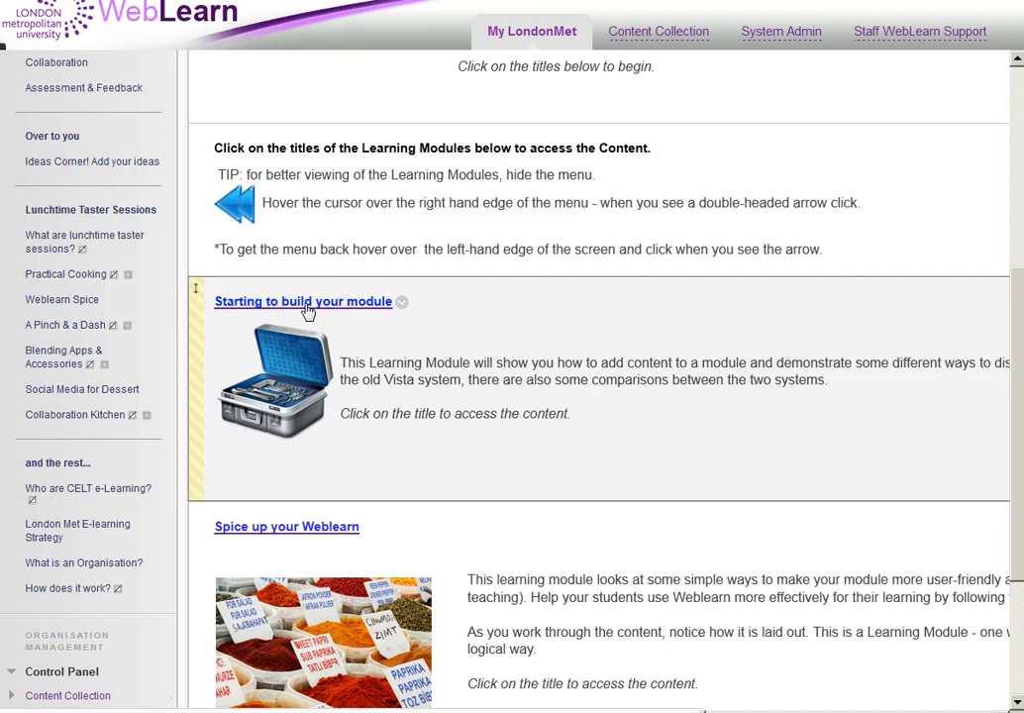
- Open the "Starting to build your module" learning module and hide the course menu
left_click(308, 311)
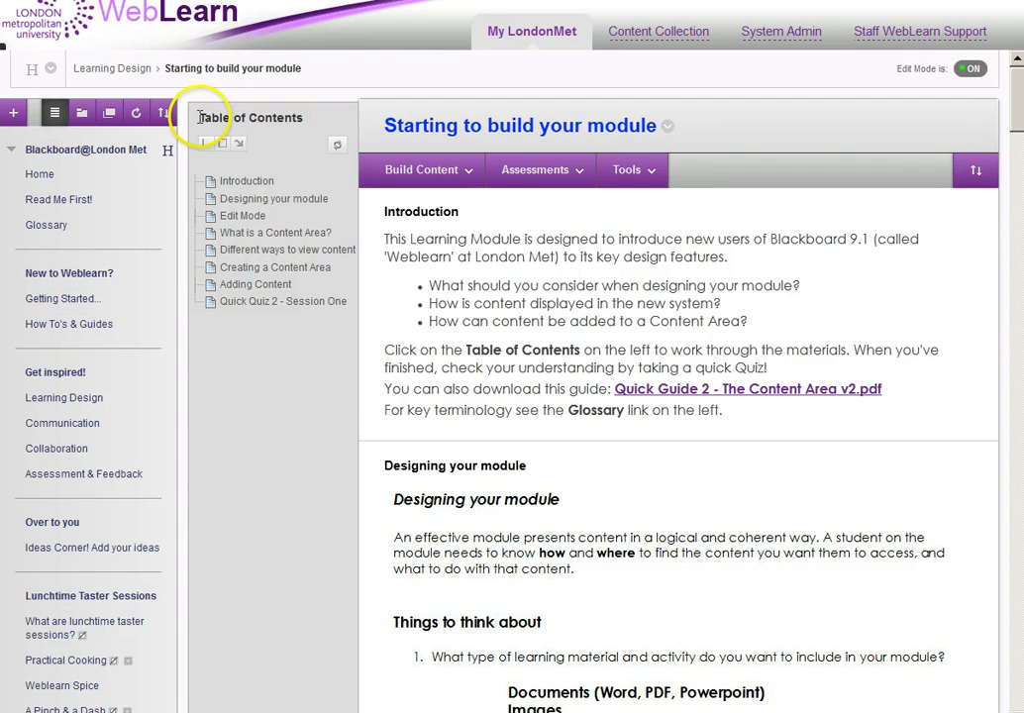
left_click_drag(199, 117, 317, 122)
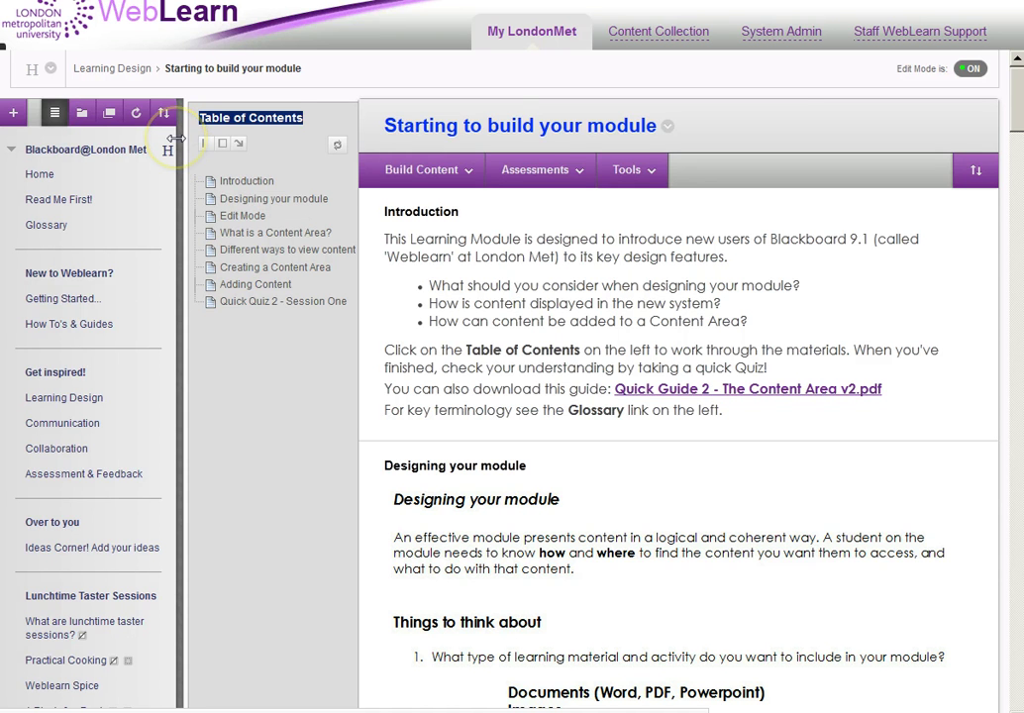
left_click(180, 341)
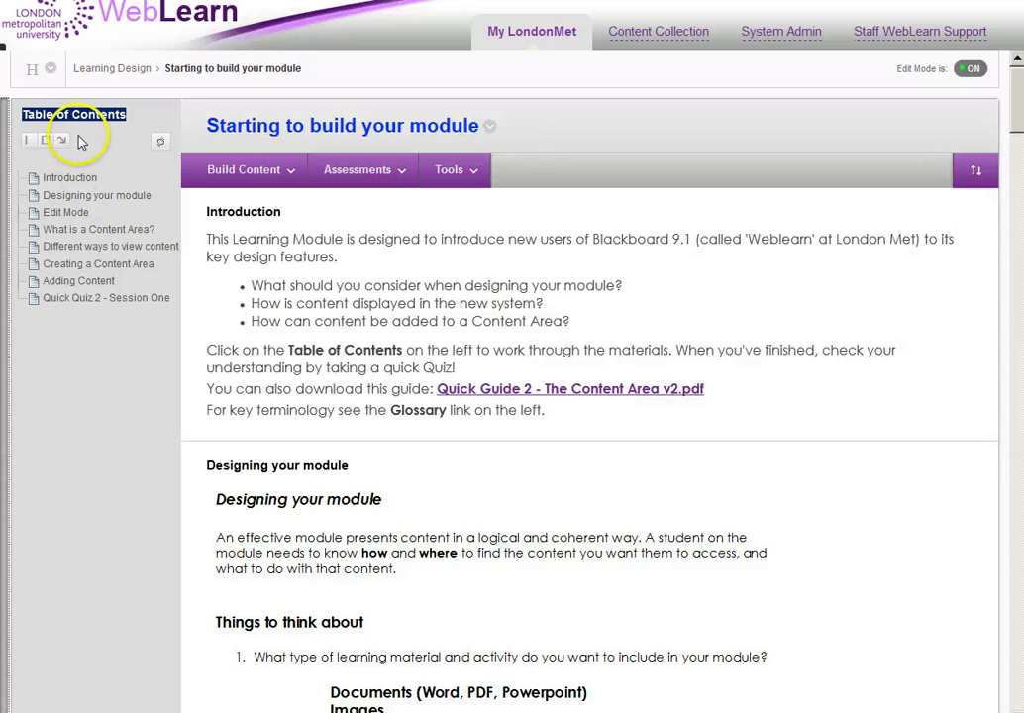
left_click(10, 193)
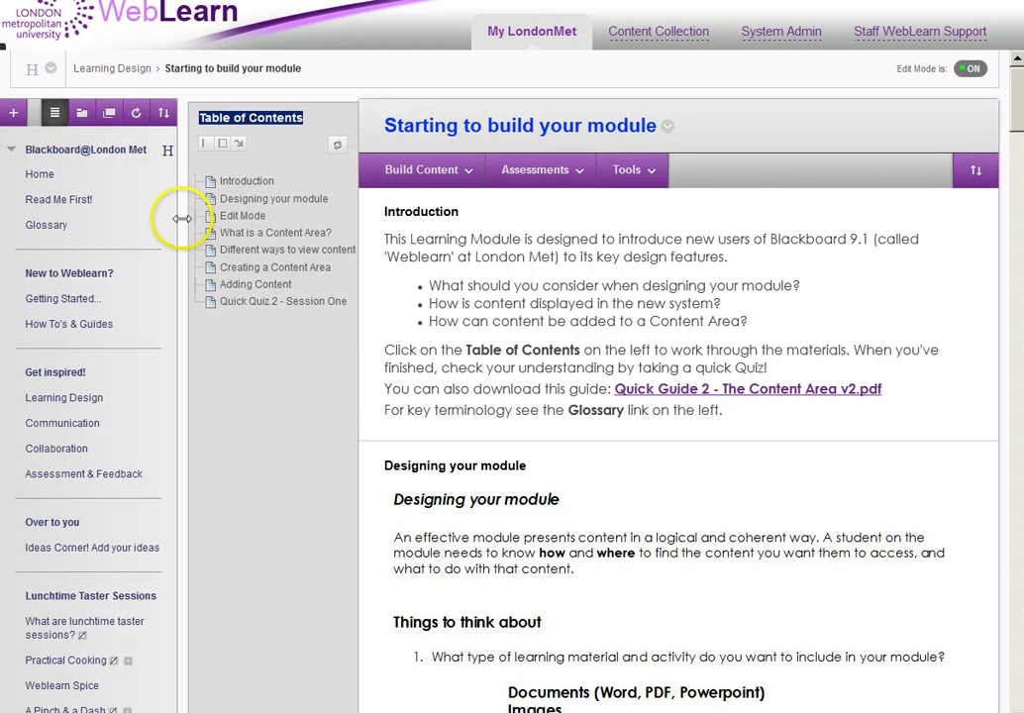
left_click(129, 203)
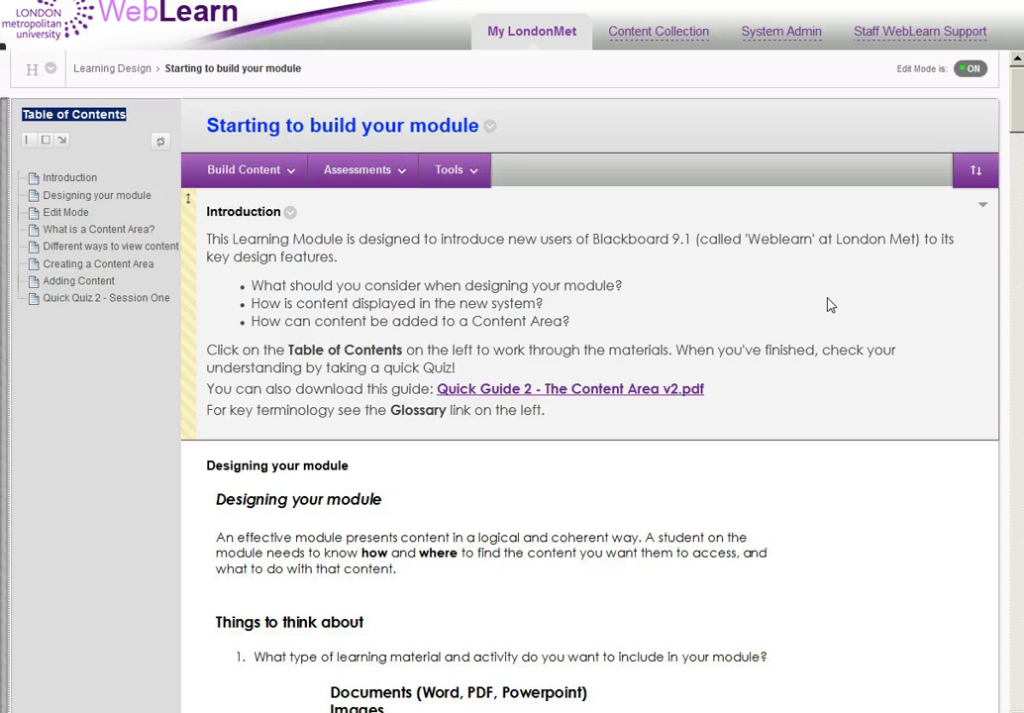
- Look through the learning module's content in the editing view and turn Edit Mode off
scroll(830, 305, "down", 10)
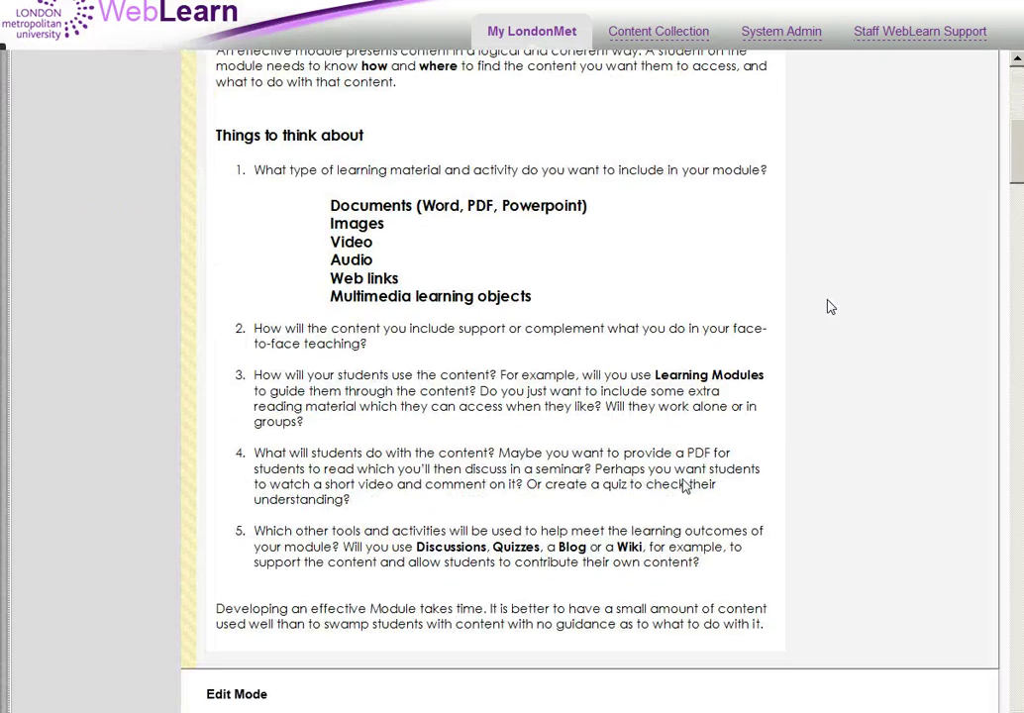
scroll(829, 307, "down", 10)
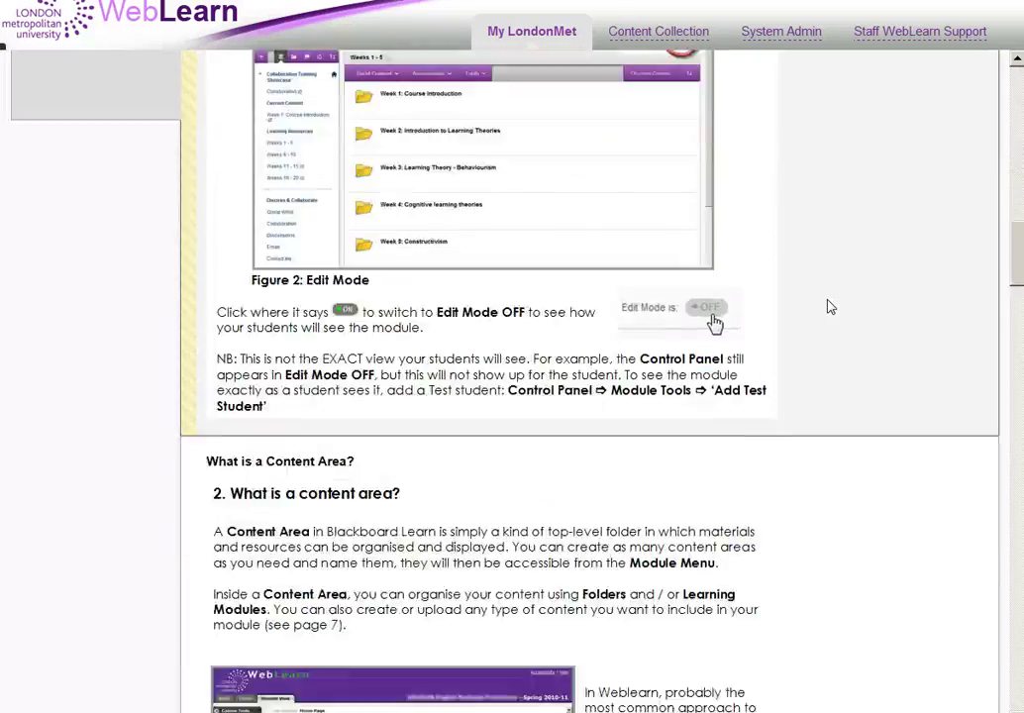
scroll(829, 307, "down", 10)
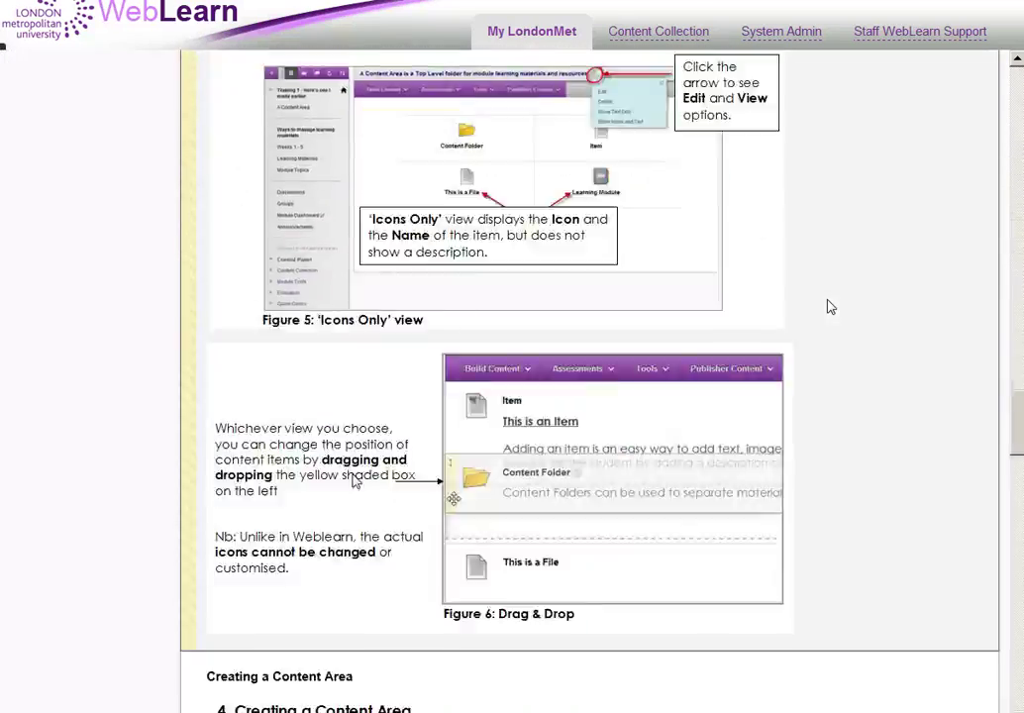
scroll(829, 307, "up", 20)
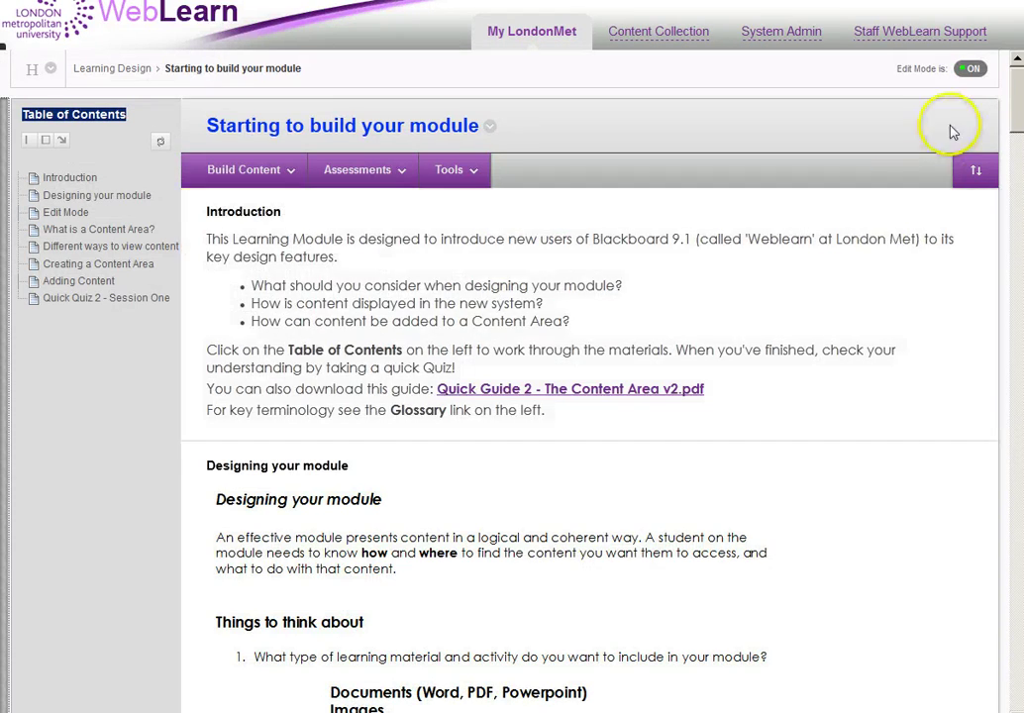
left_click(971, 70)
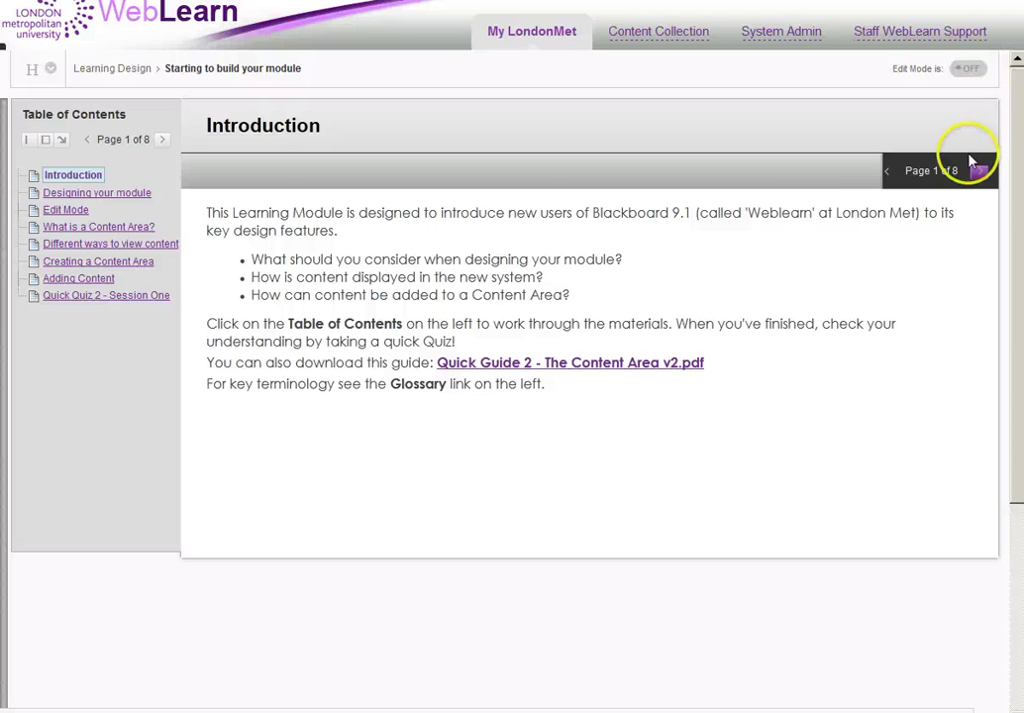
- Page through the module from "Designing your module" to "Creating a Content Area" and return to its Introduction page
left_click(104, 198)
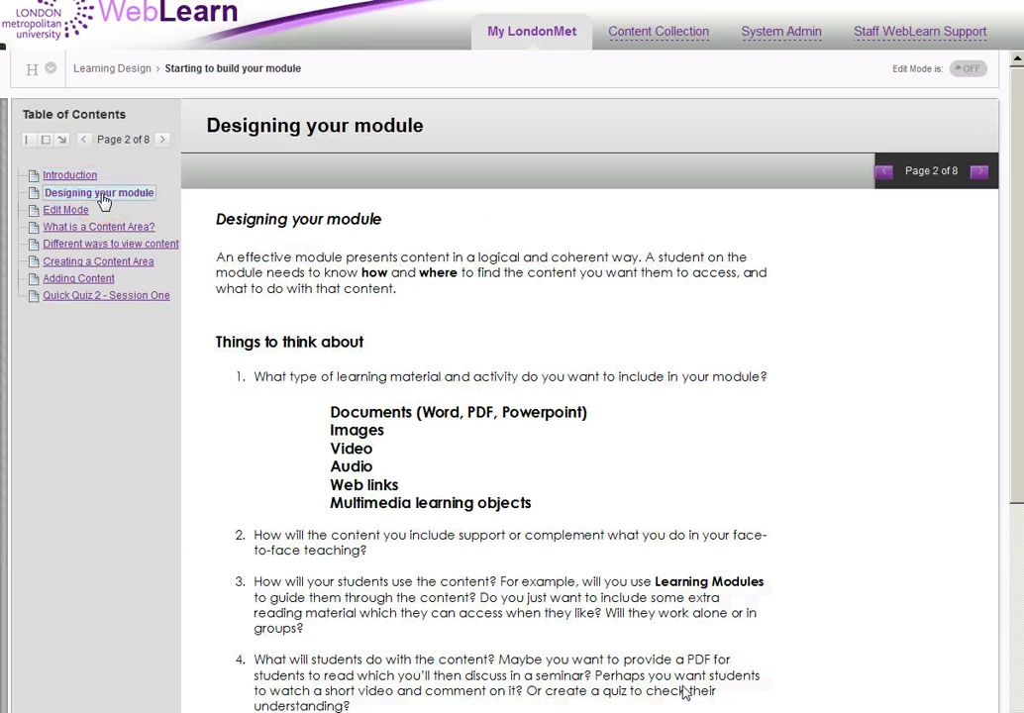
left_click(73, 211)
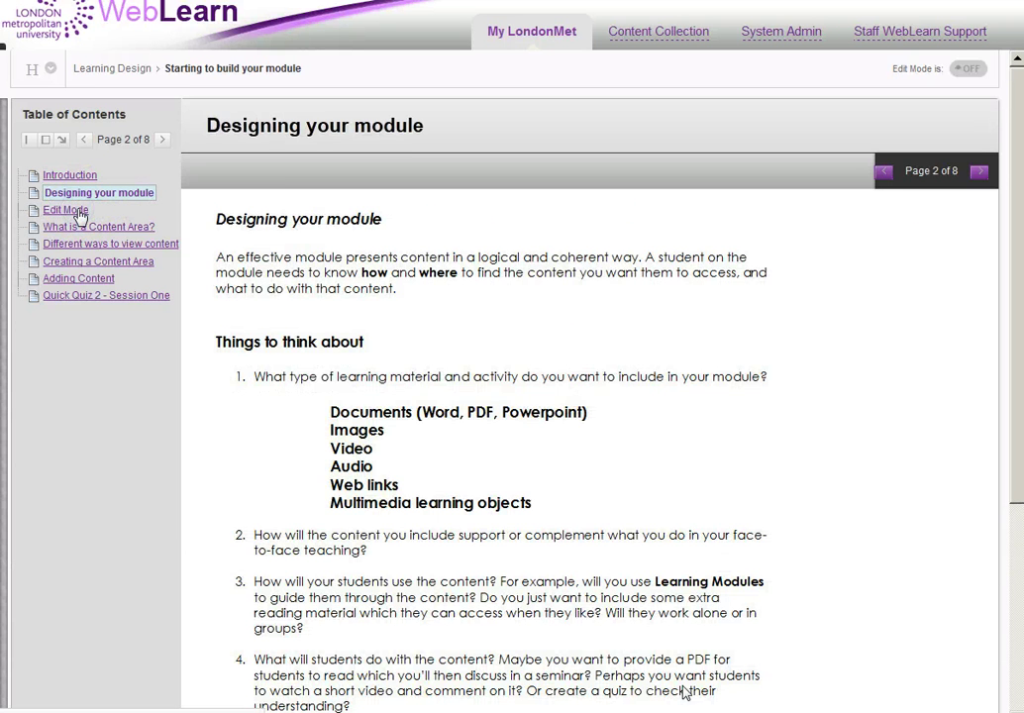
left_click(161, 141)
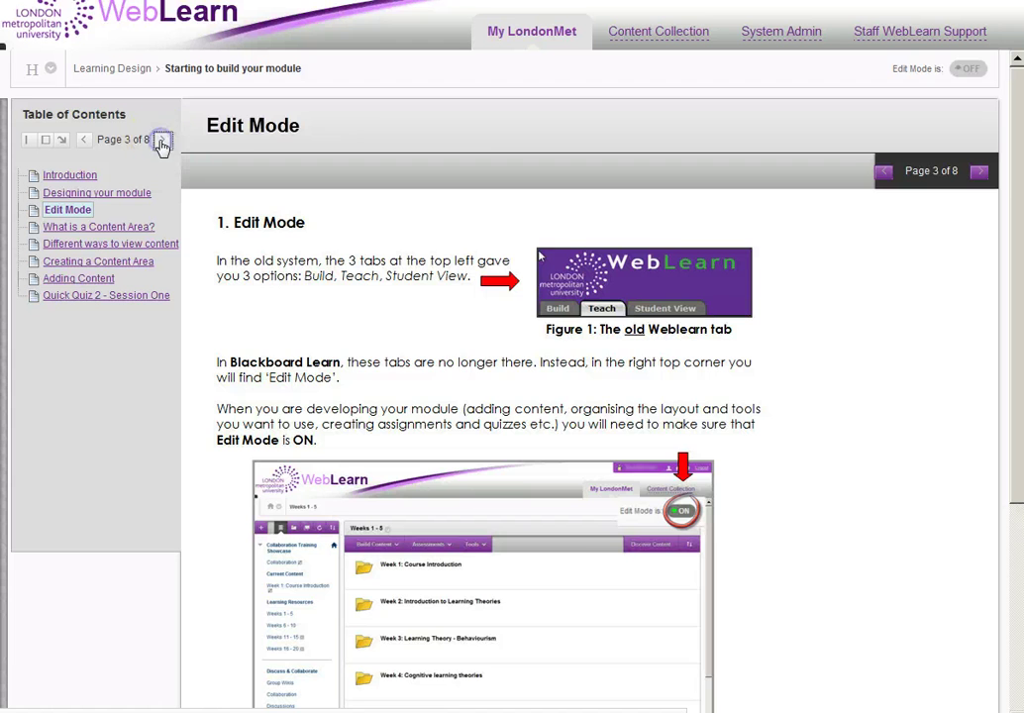
left_click(983, 175)
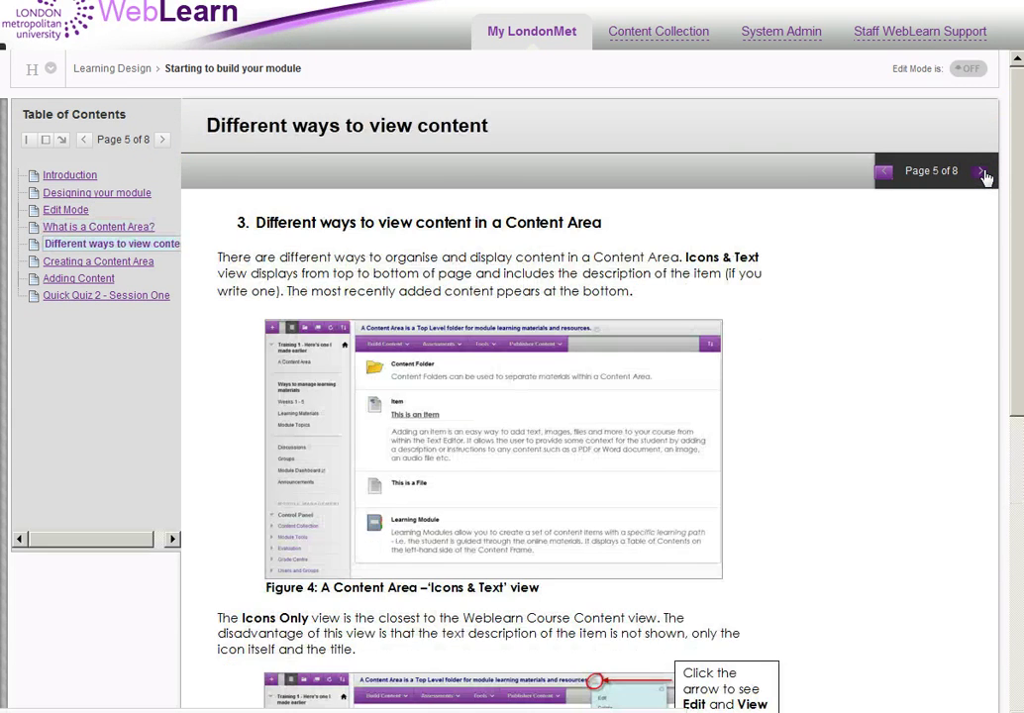
left_click(981, 174)
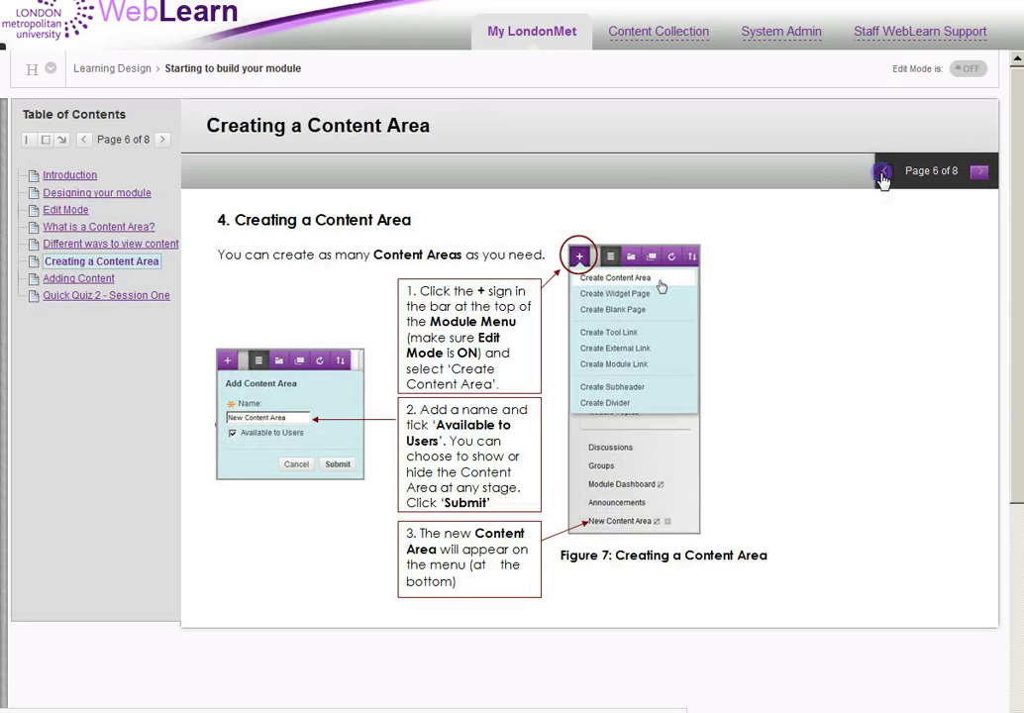
key("Left")
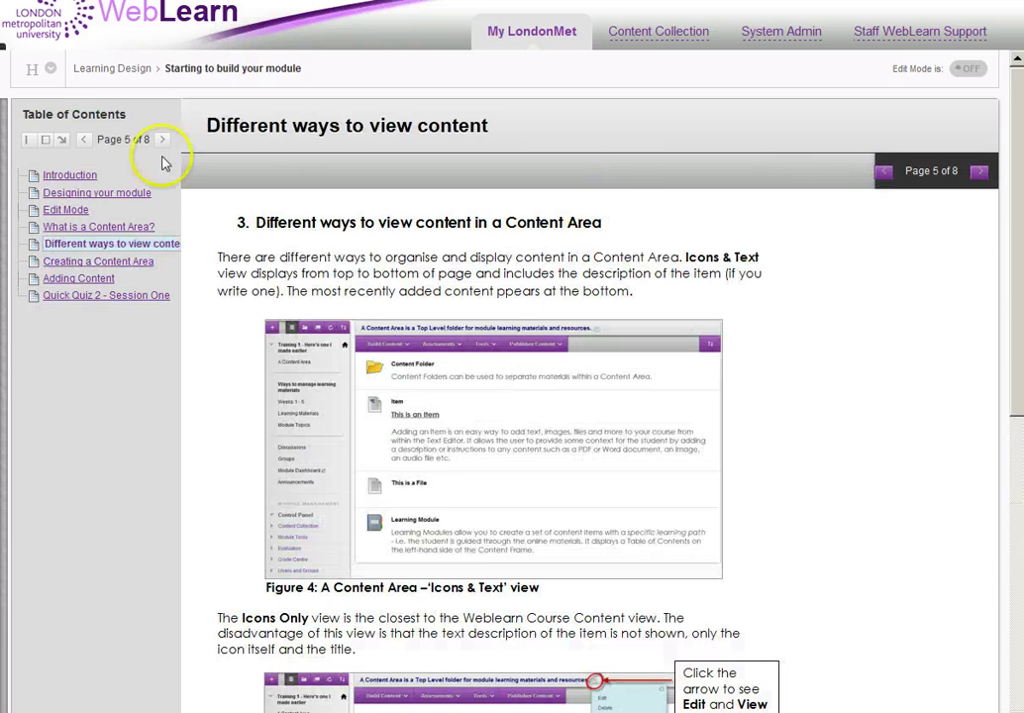
left_click(87, 177)
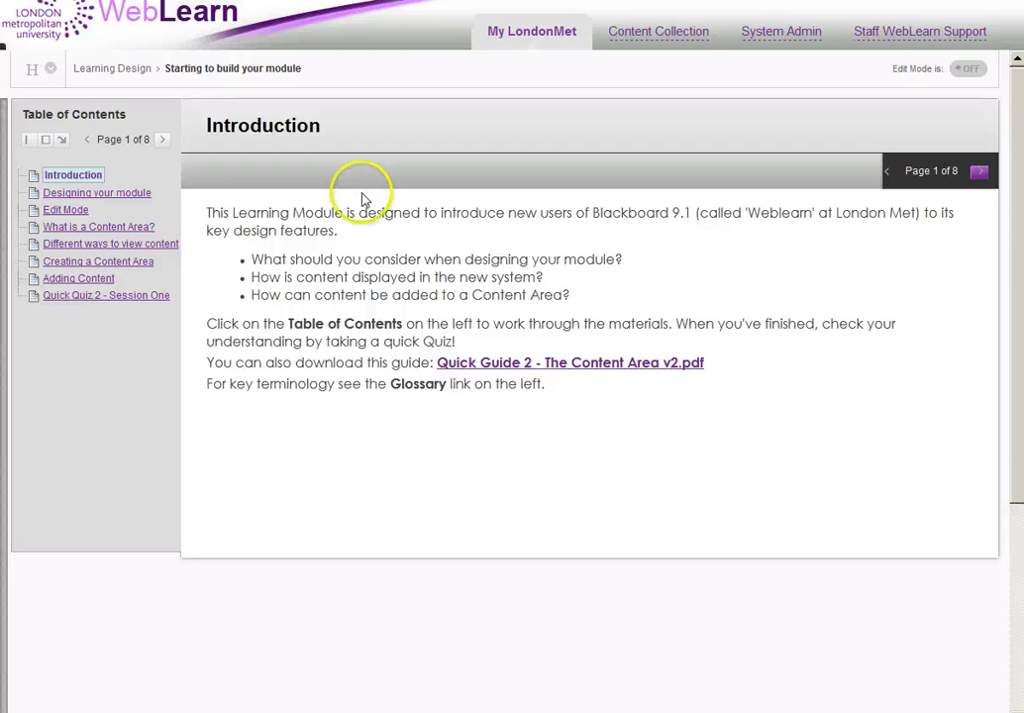
- Show the course menu again and turn Edit Mode back on
left_click_drag(7, 236, 178, 238)
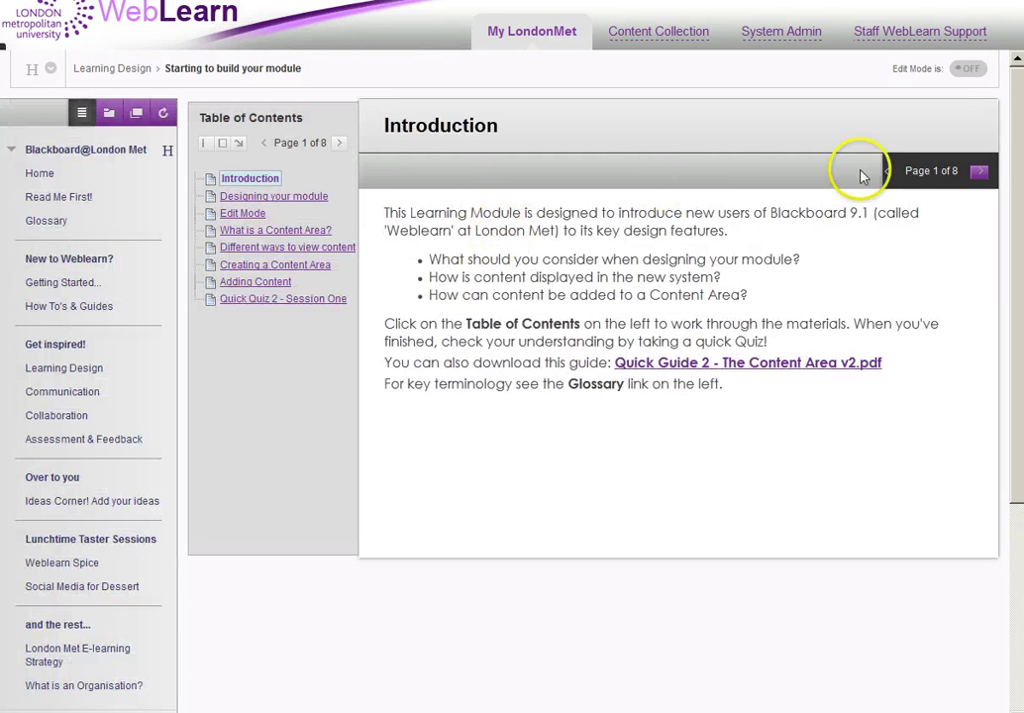
left_click(968, 69)
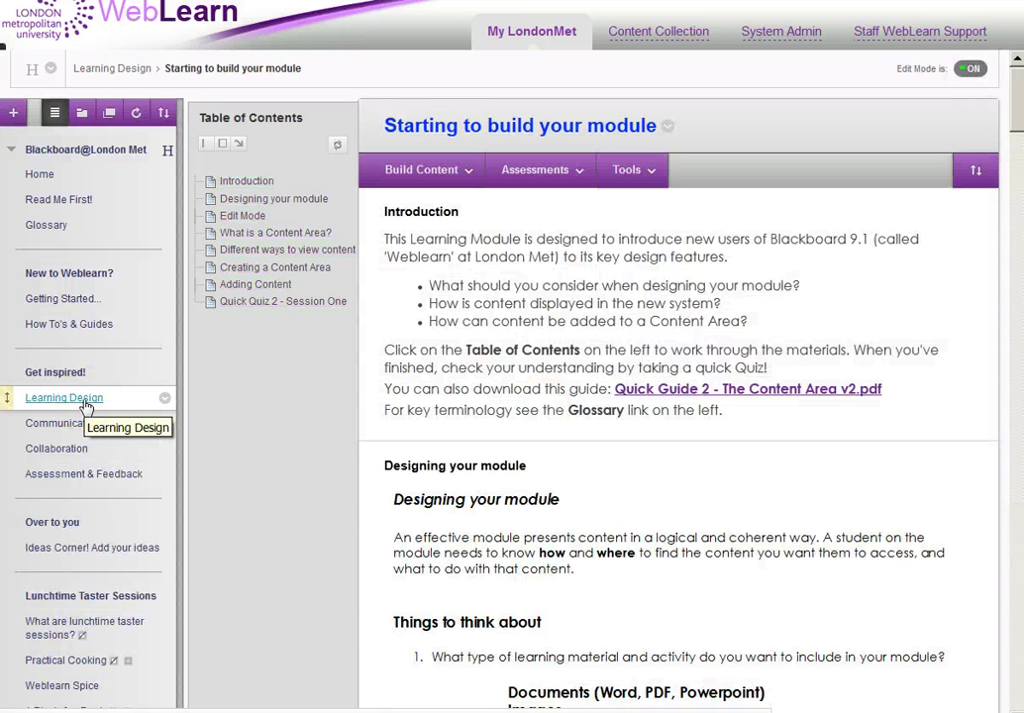
left_click(14, 115)
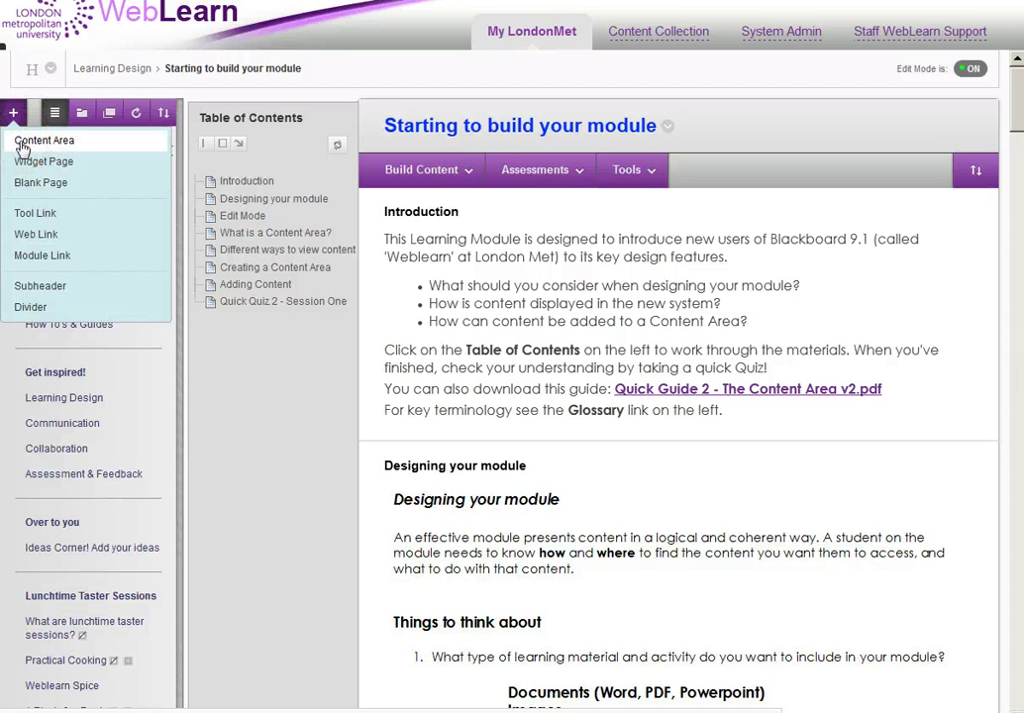
left_click(424, 169)
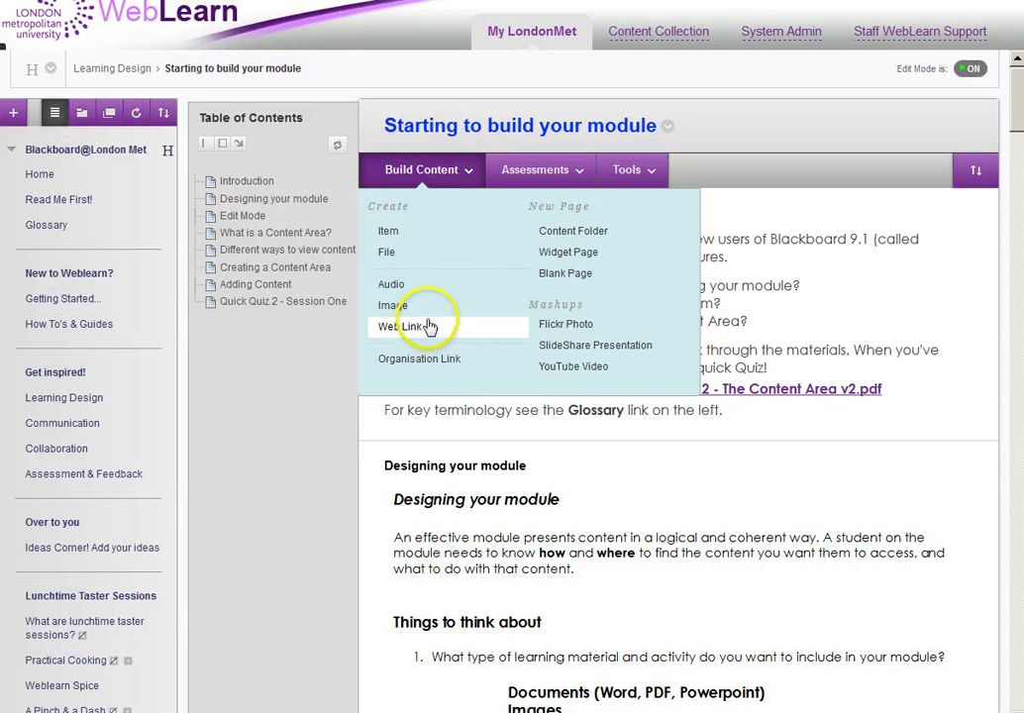
left_click(420, 166)
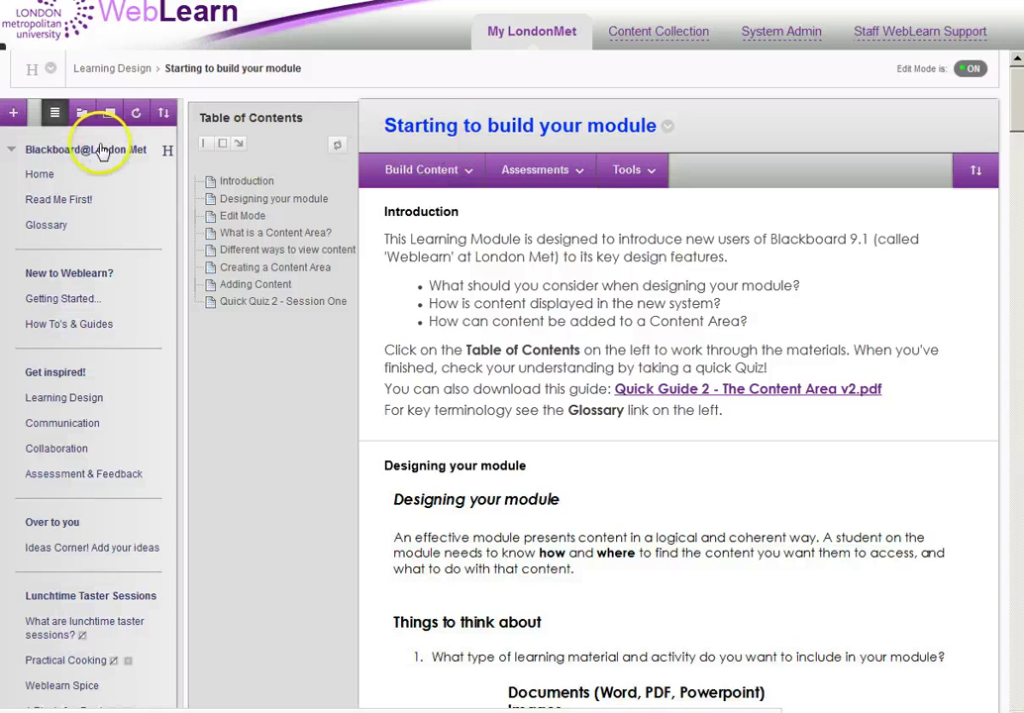
- Start a new Learning Module in the Learning Design content area and name it "test"
left_click(78, 406)
left_click(277, 178)
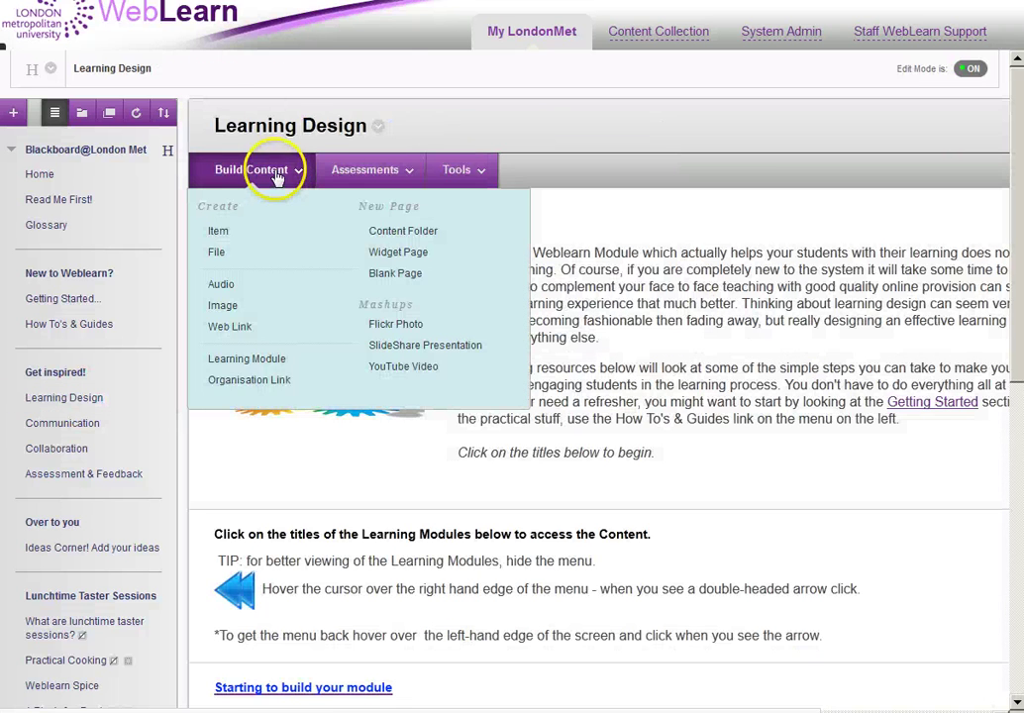
left_click(234, 364)
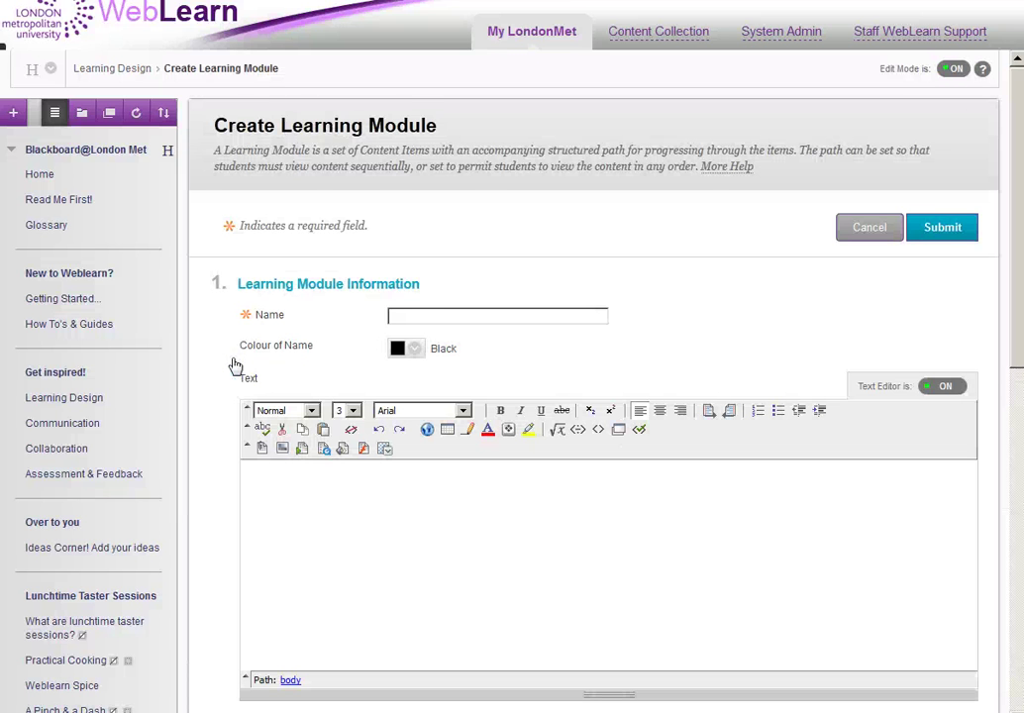
left_click(418, 315)
type("test")
key("Tab")
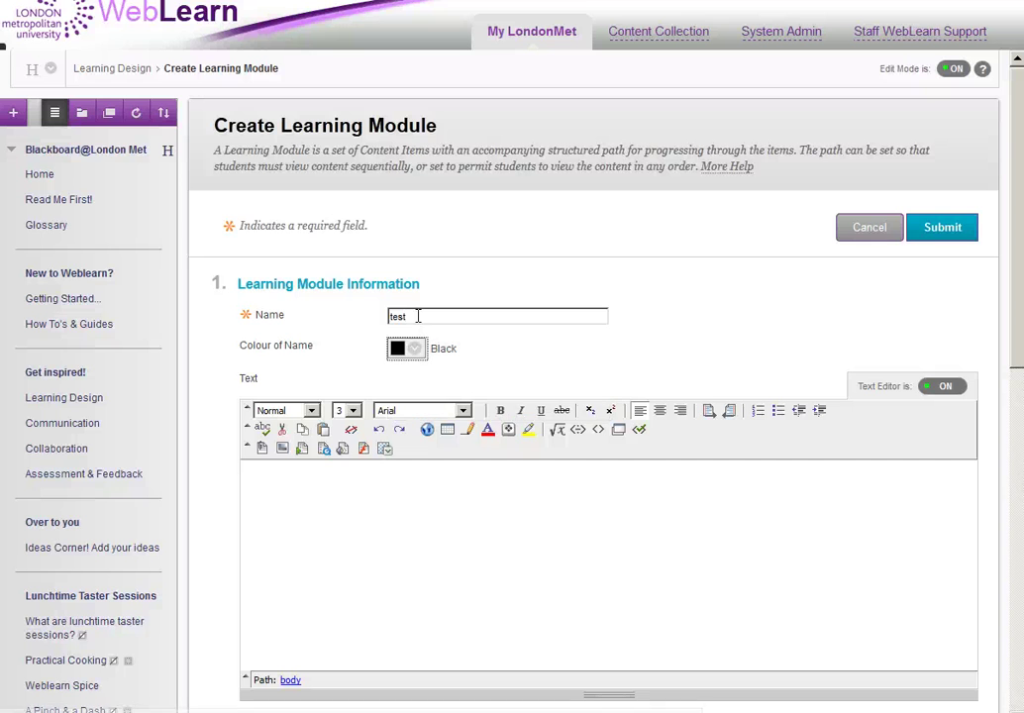
- Permit users to view the new module's content and set Enforce Sequential Viewing of the Learning Module to No
left_click(388, 512)
scroll(389, 512, "down", 1)
scroll(388, 512, "down", 5)
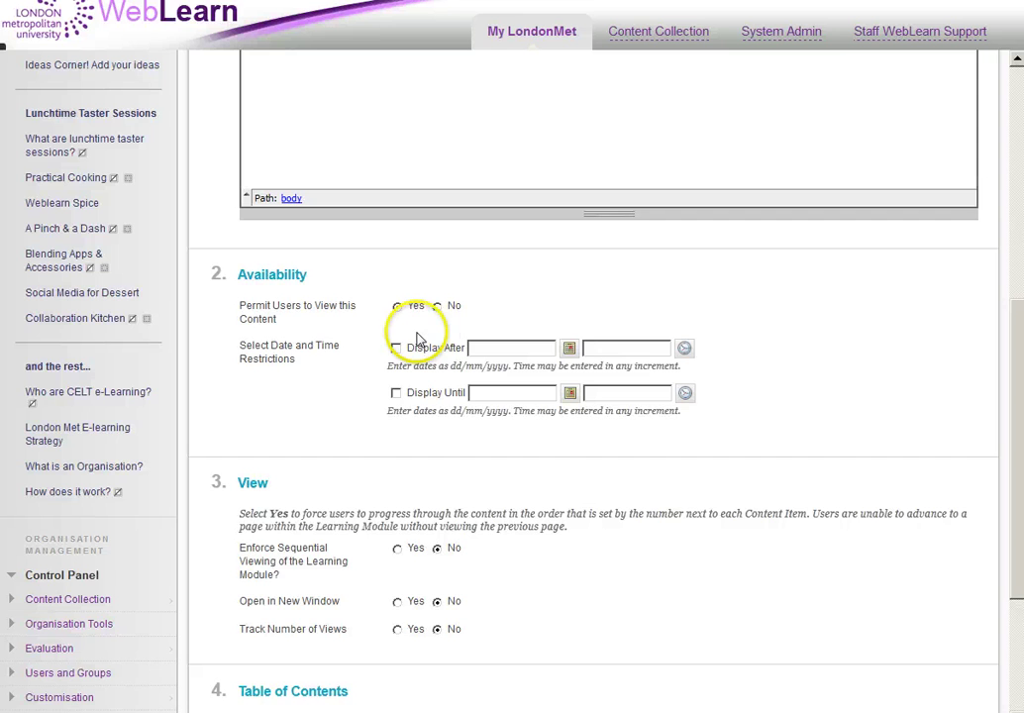
left_click(401, 307)
scroll(422, 372, "down", 3)
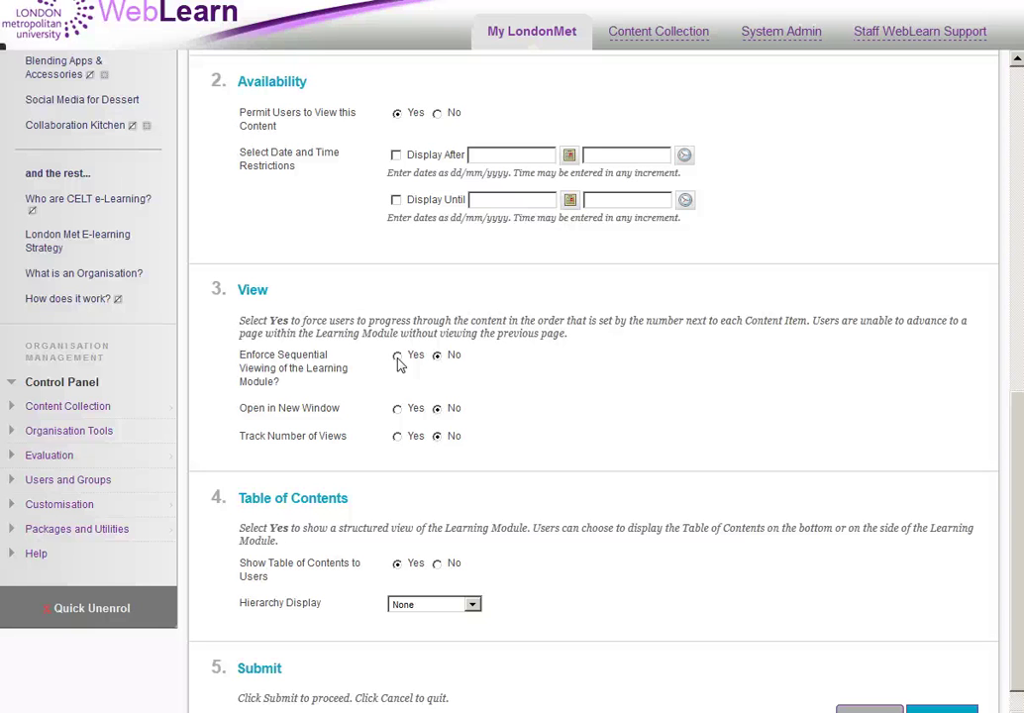
left_click(437, 357)
left_click(482, 373)
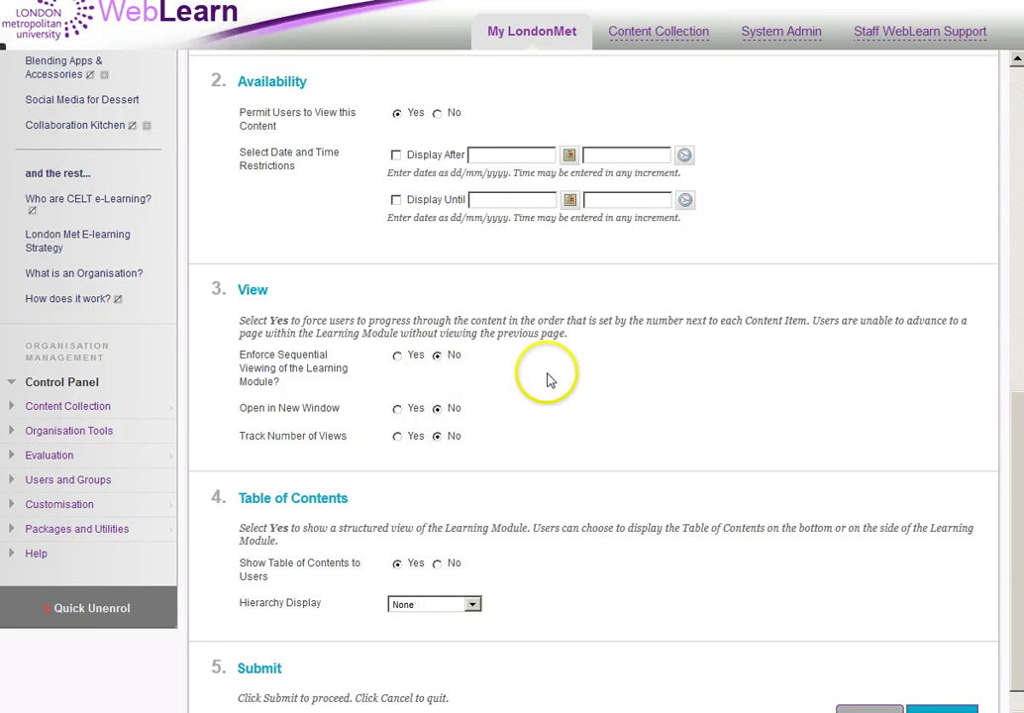
left_click(555, 382)
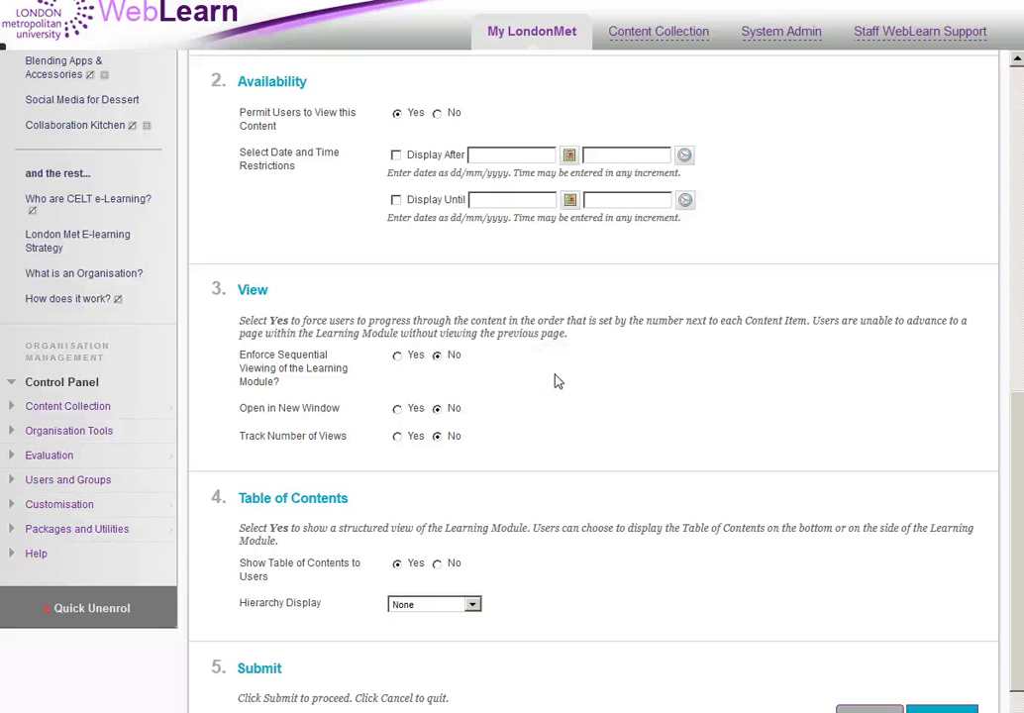
left_click_drag(555, 381, 318, 549)
- Check the Hierarchy Display choices for the table of contents, keep None, and submit the new learning module
scroll(530, 384, "down", 1)
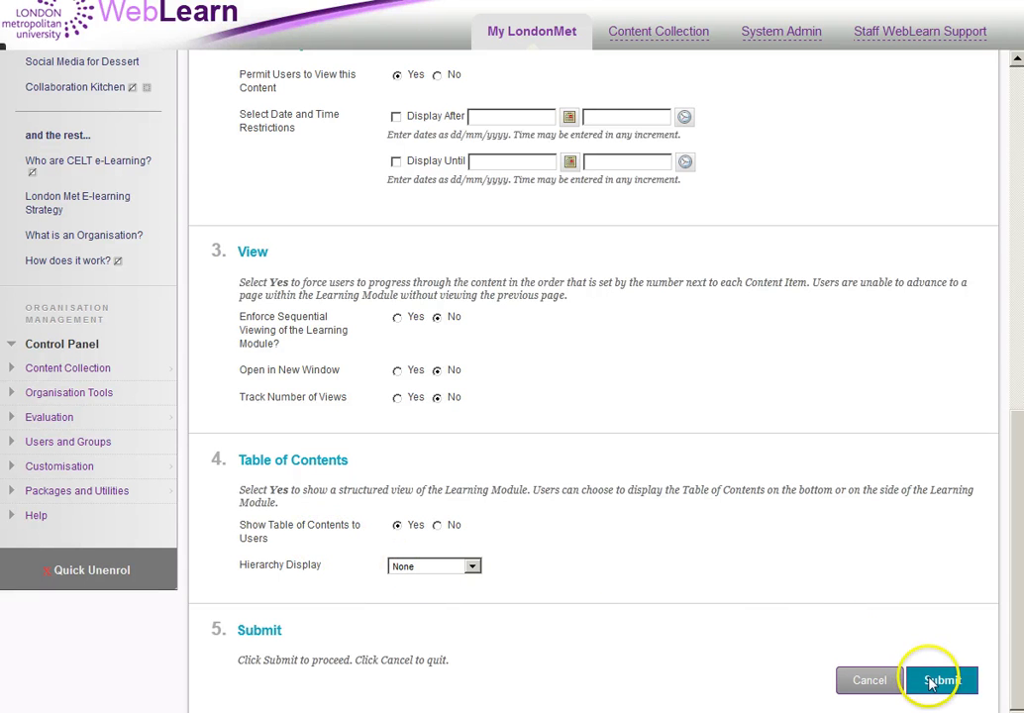
left_click(472, 567)
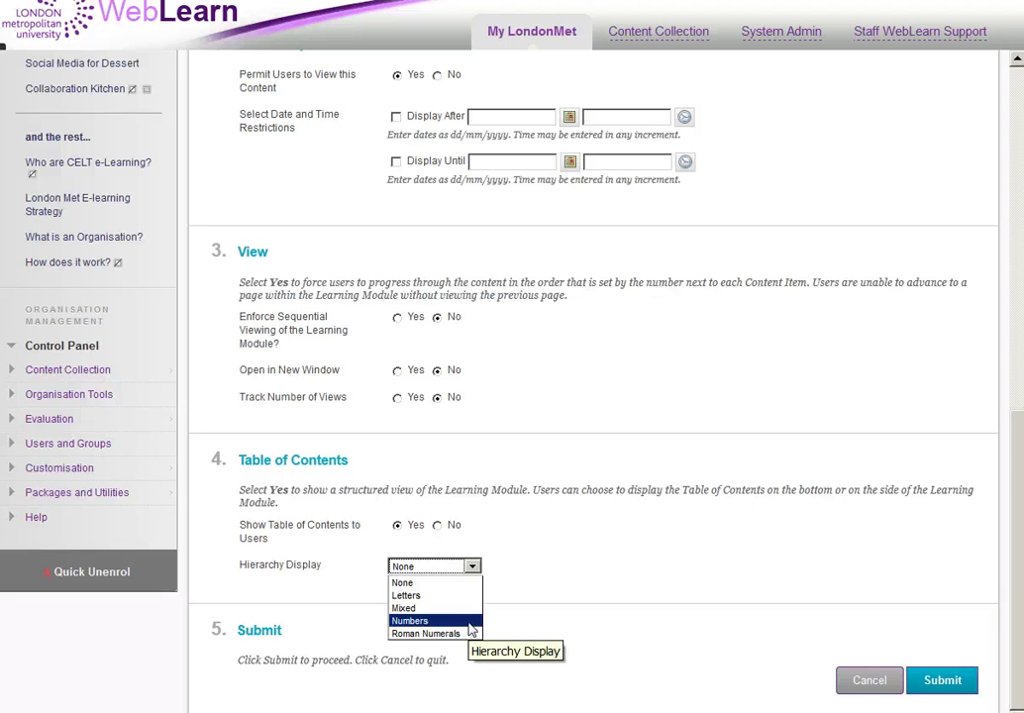
left_click(730, 550)
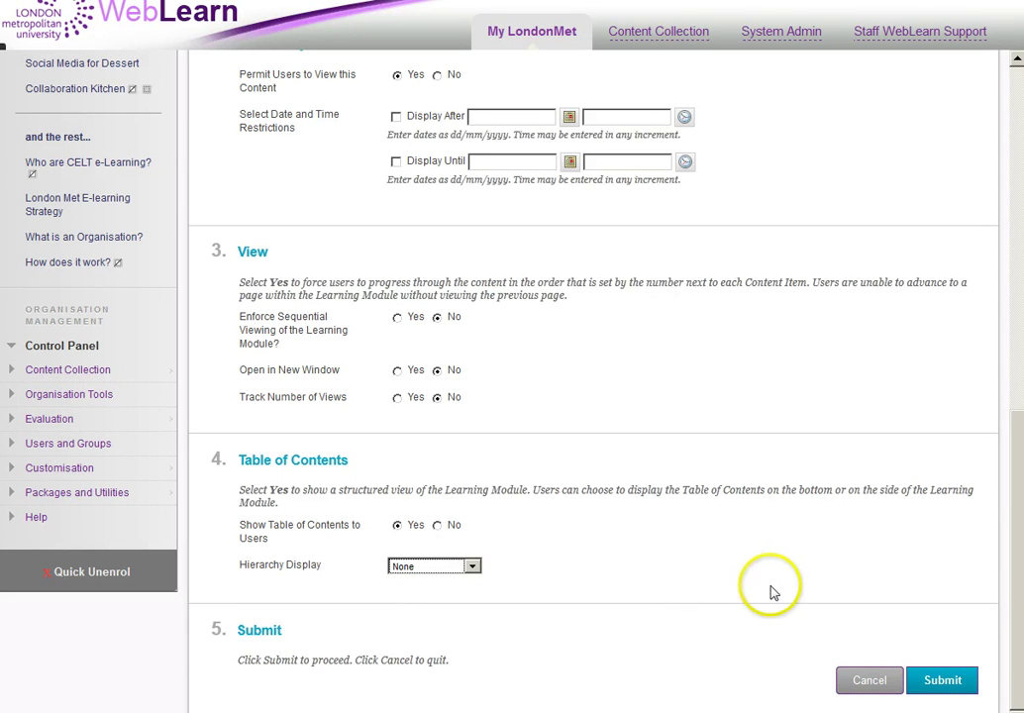
left_click(945, 682)
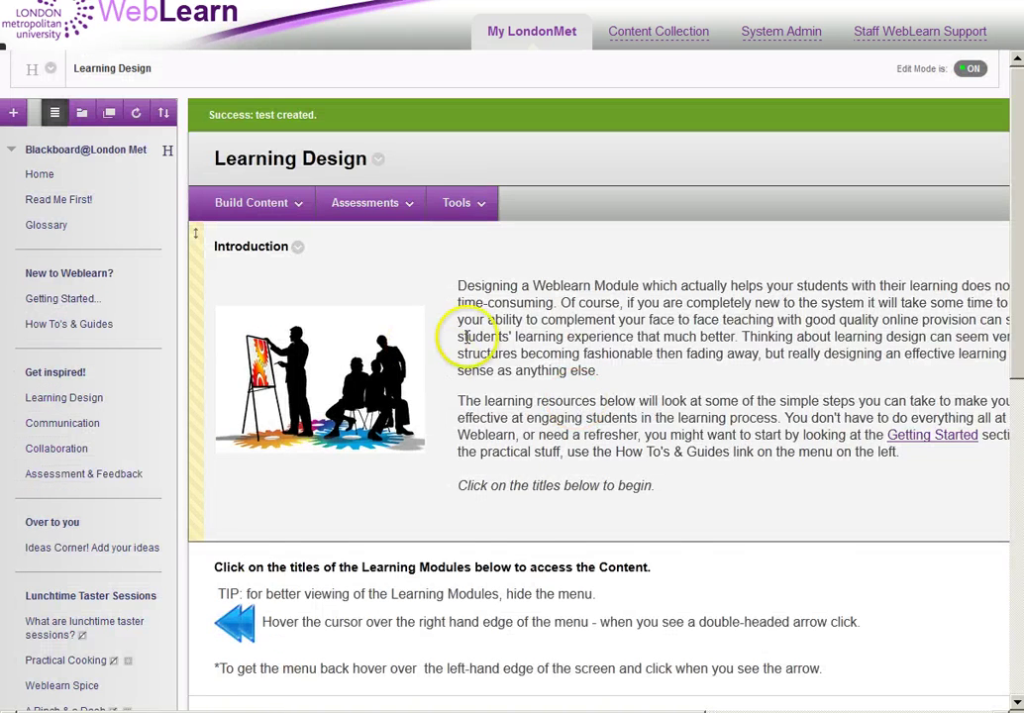
- Move the "test" learning module up between "Starting to build your module" and "Spice up your Weblearn"
scroll(466, 336, "down", 6)
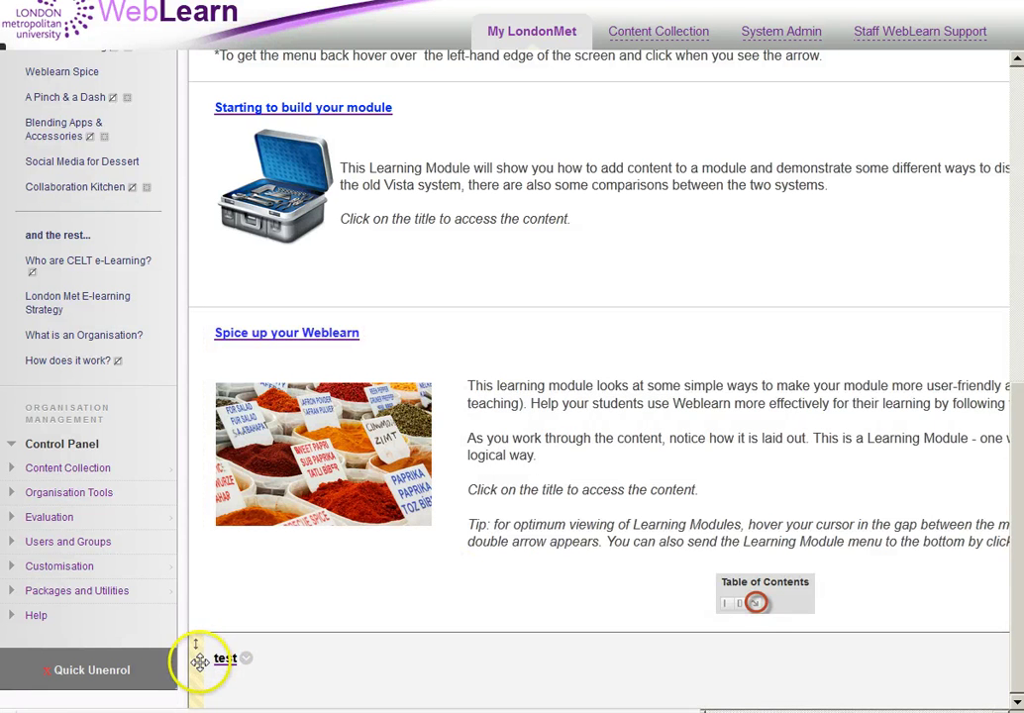
left_click_drag(200, 662, 261, 351)
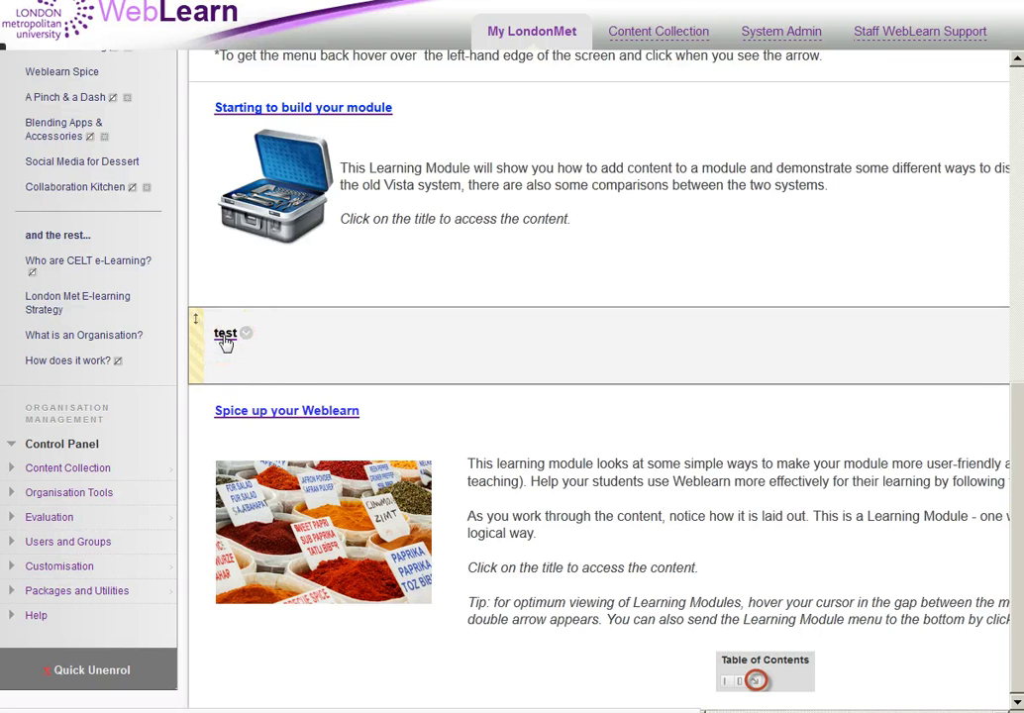
- Open the "test" learning module and review the content types, assessments and tools that can be added to it
left_click(225, 337)
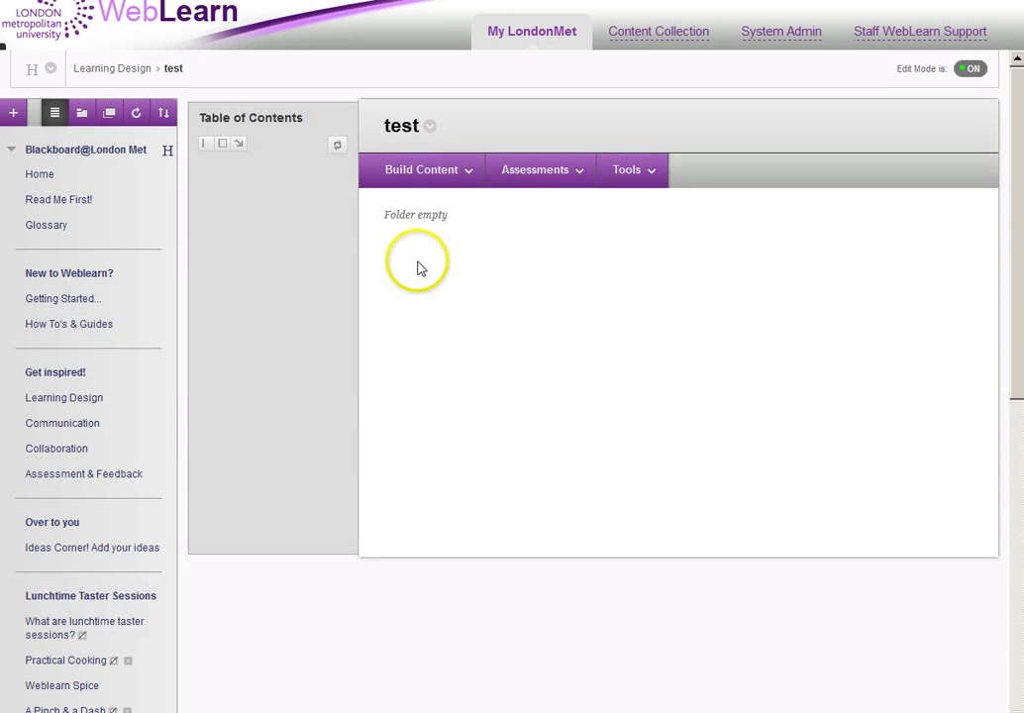
left_click(407, 176)
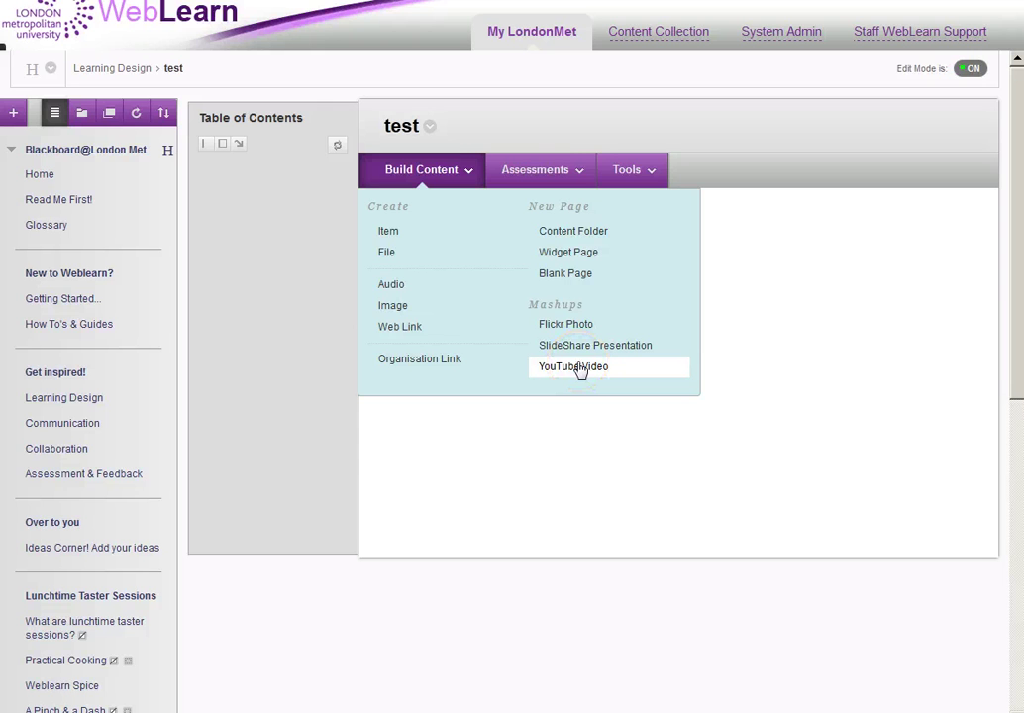
left_click(557, 182)
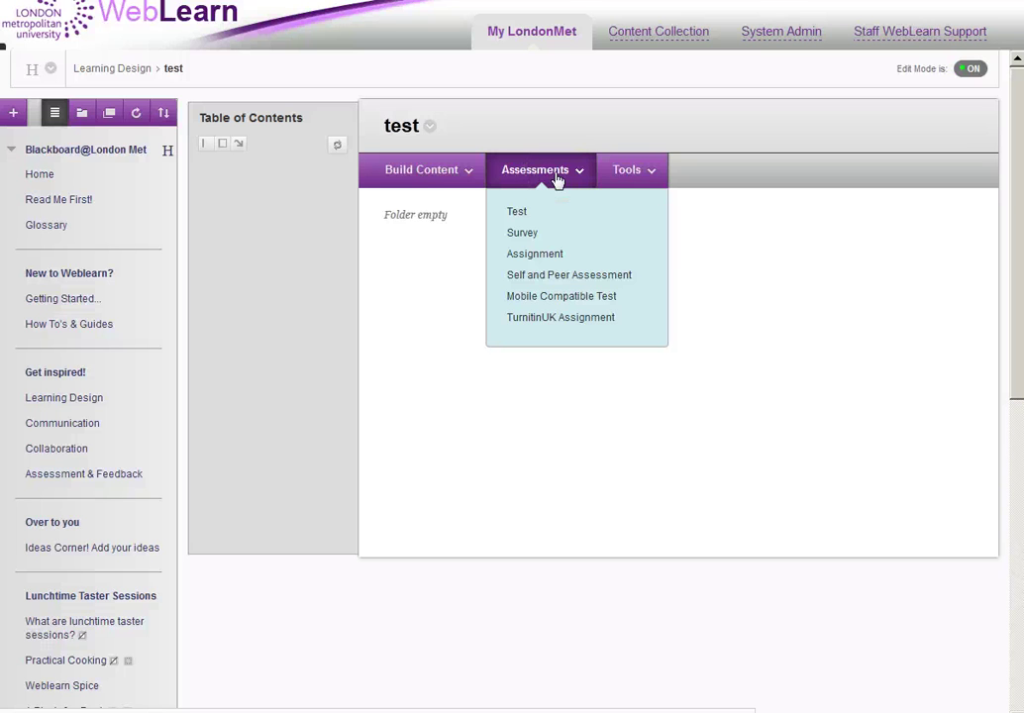
left_click(543, 238)
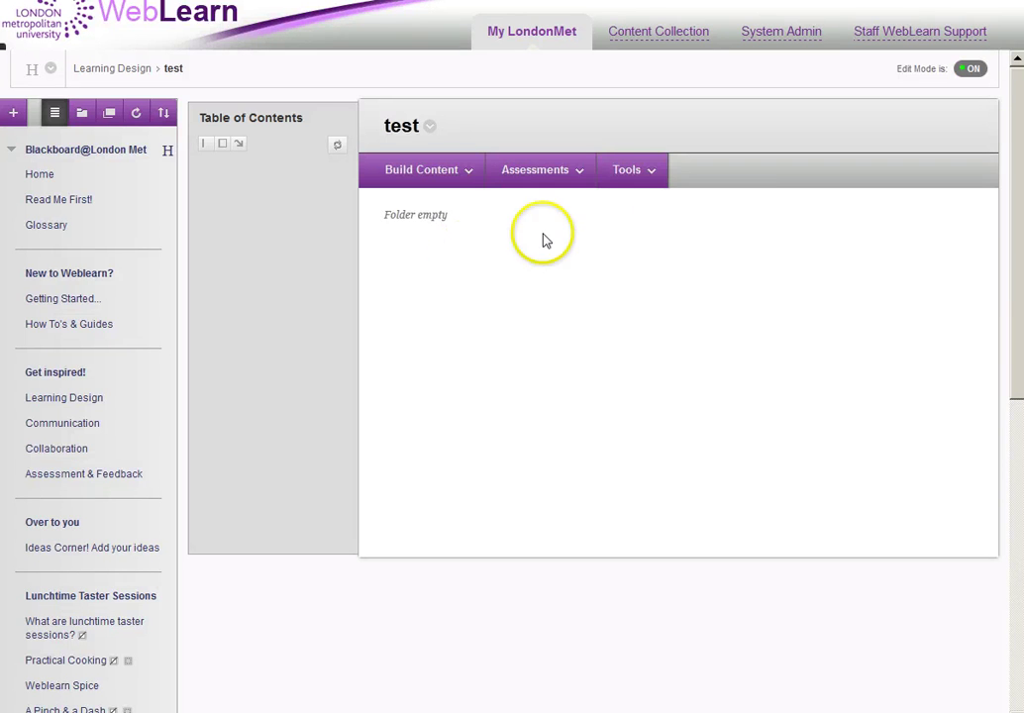
left_click(649, 174)
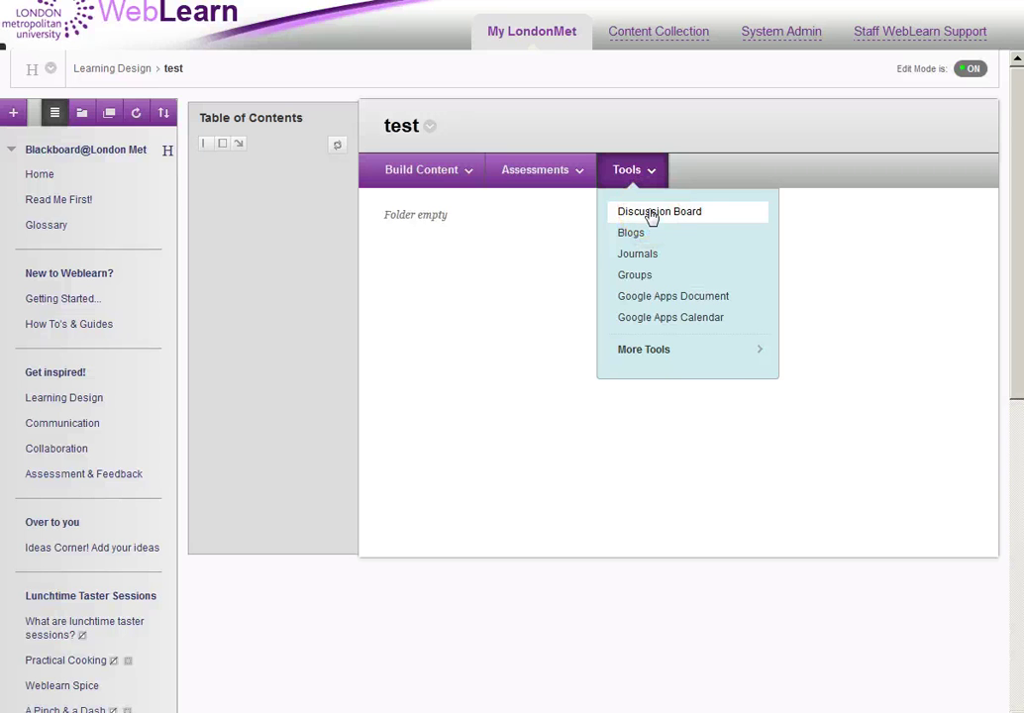
left_click(538, 329)
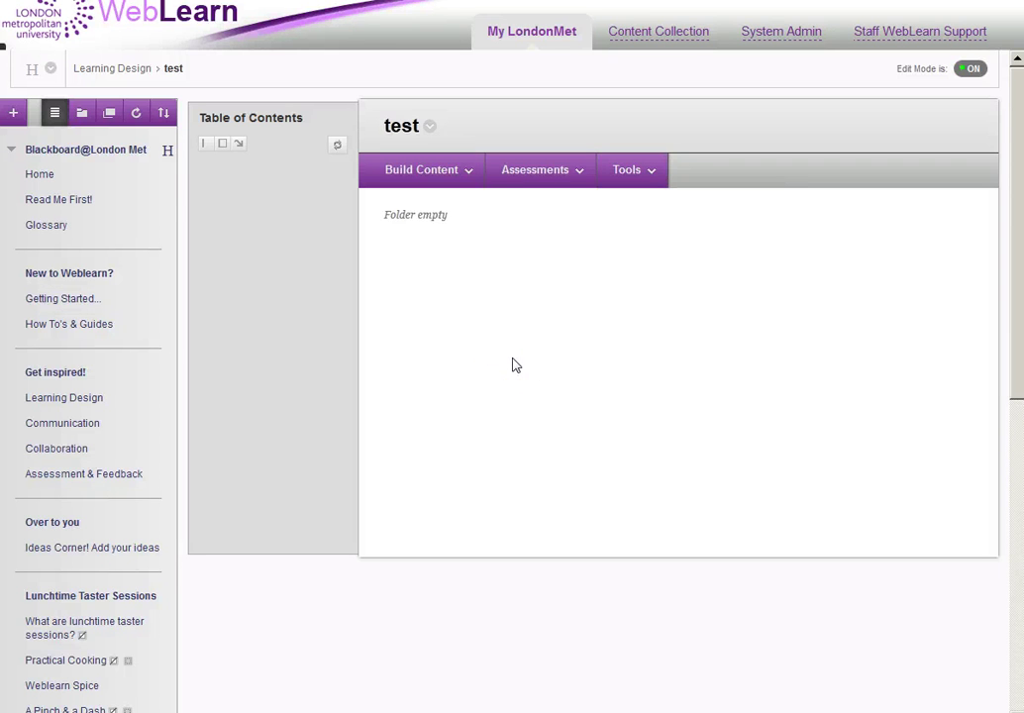